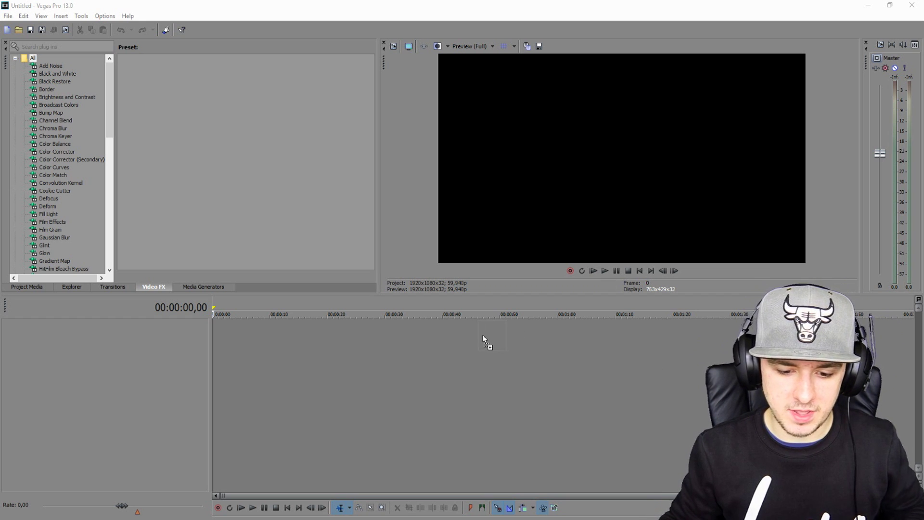
Step: Place the dark tree background at the timeline start and lower its opacity to darken it
left_click_drag(213, 338, 215, 337)
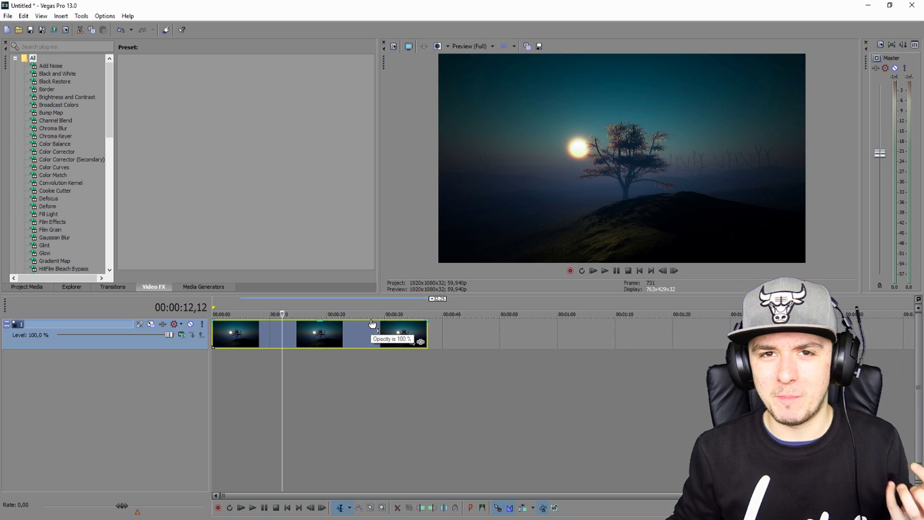
left_click_drag(374, 323, 374, 333)
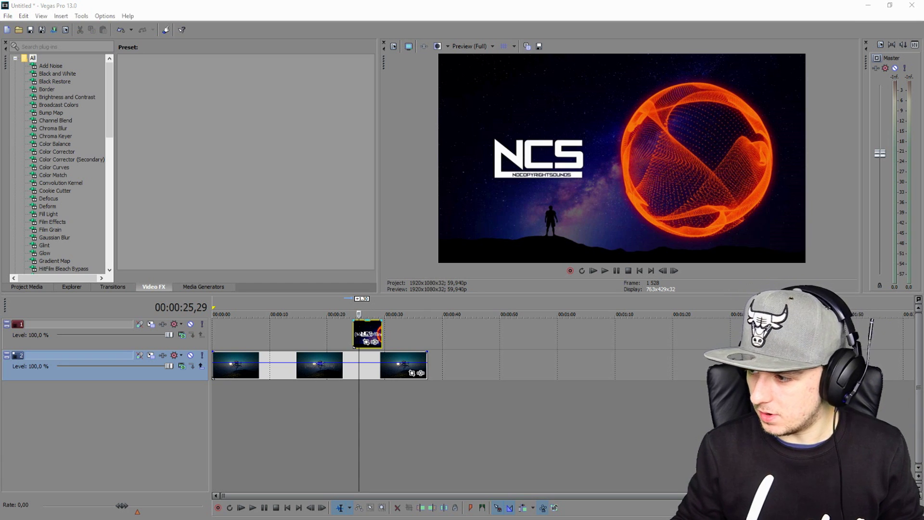
Step: Add the checkered NCS logo clip near 00:00:25 and move it onto a new top video track
left_click_drag(628, 308, 379, 332)
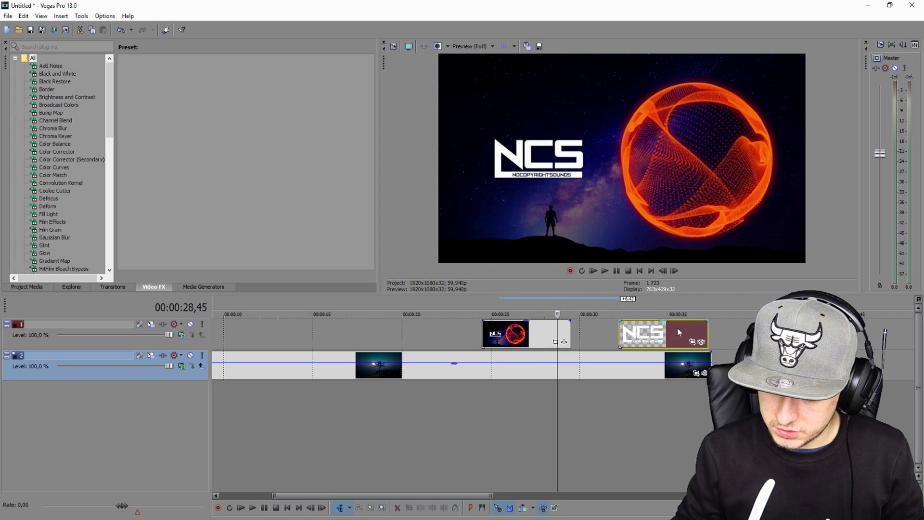
right_click(576, 328)
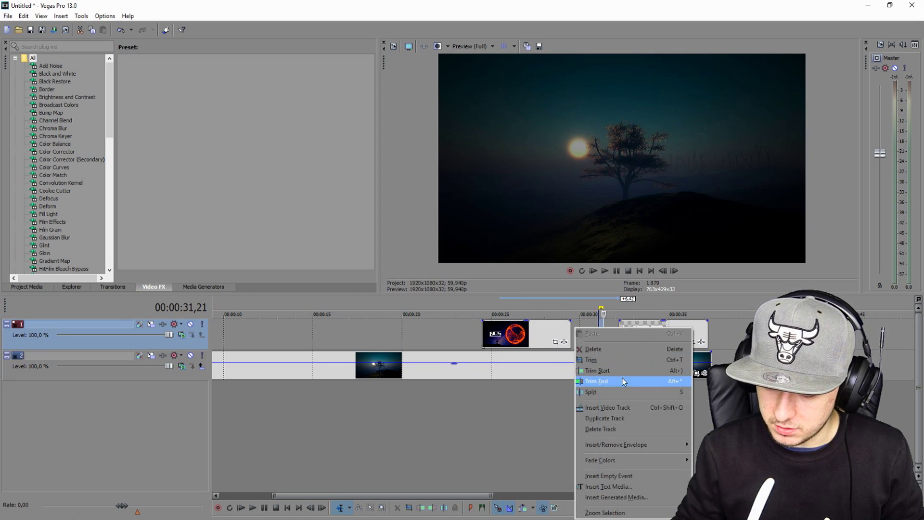
left_click(616, 408)
left_click_drag(683, 366, 559, 335)
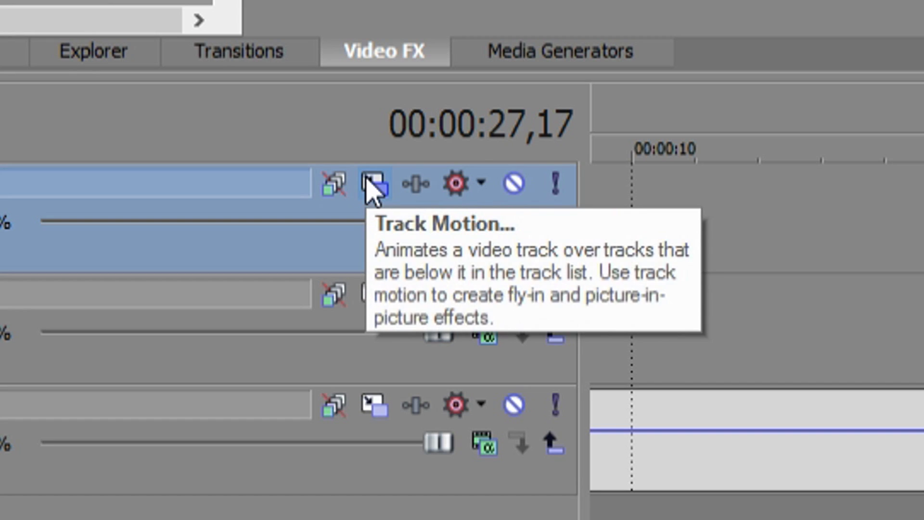
Step: In Track Motion, shrink the logo to about 539×303 and shift it left
left_click(150, 326)
left_click_drag(390, 96, 413, 262)
left_click_drag(629, 344, 541, 386)
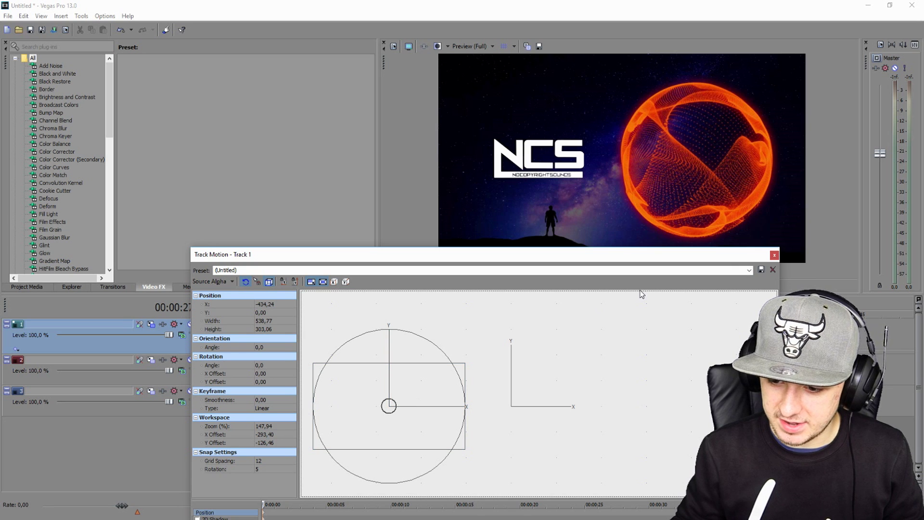
Step: Slide the orange-sphere reference clip later on track 2, leaving the logo over the trees
left_click(774, 255)
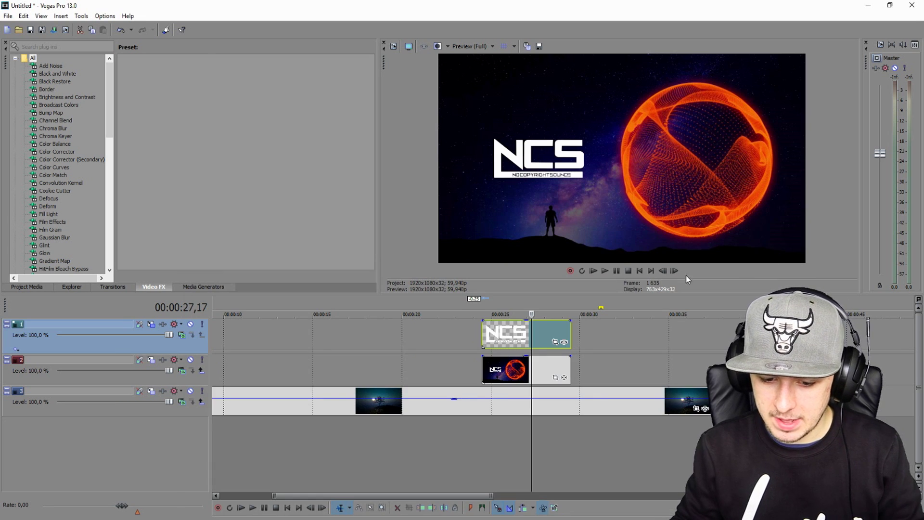
left_click(541, 370)
left_click_drag(541, 365, 575, 365)
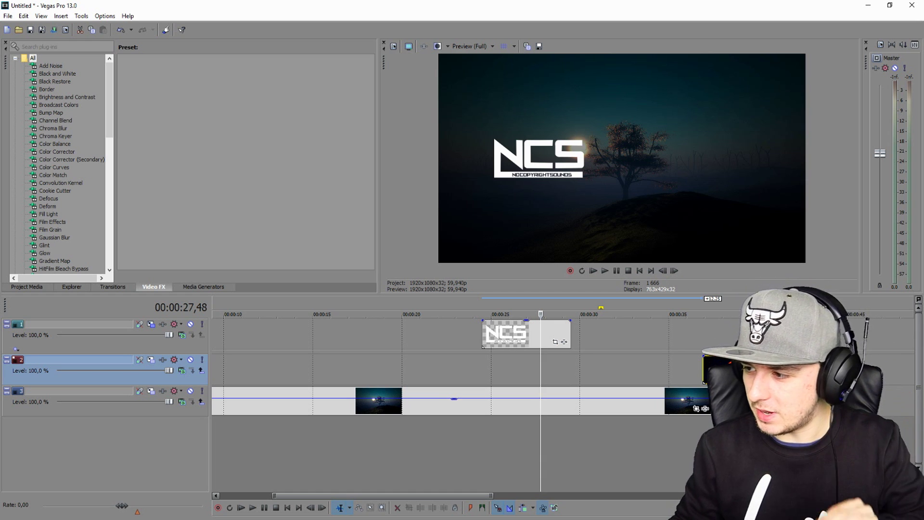
Step: Undo the extra music and logo clips and put the visualizer at the start of a new top track
key("ctrl+z")
key("ctrl+z")
key("ctrl+z")
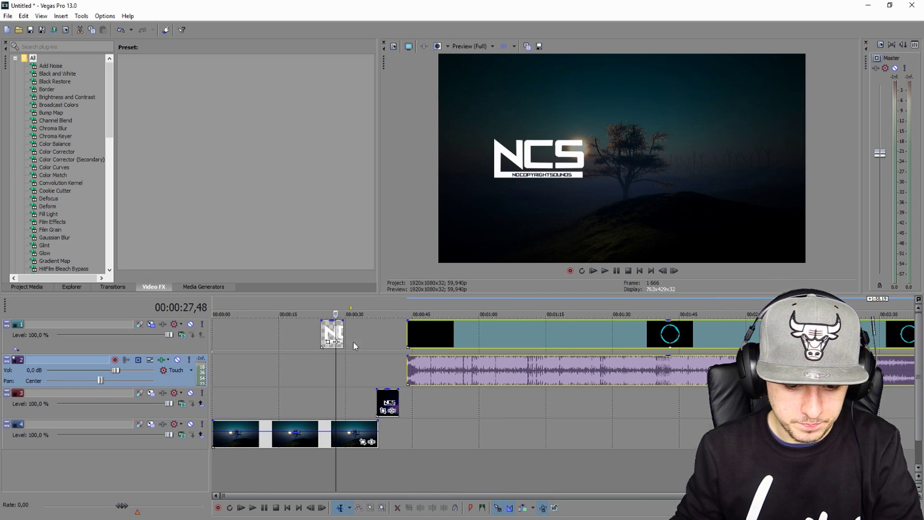
key("ctrl+z")
right_click(360, 332)
left_click(427, 411)
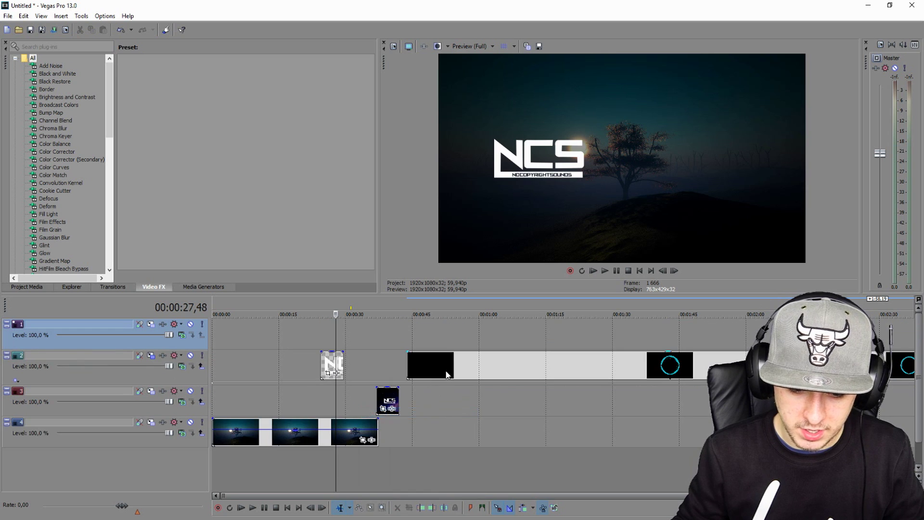
left_click_drag(688, 378, 214, 361)
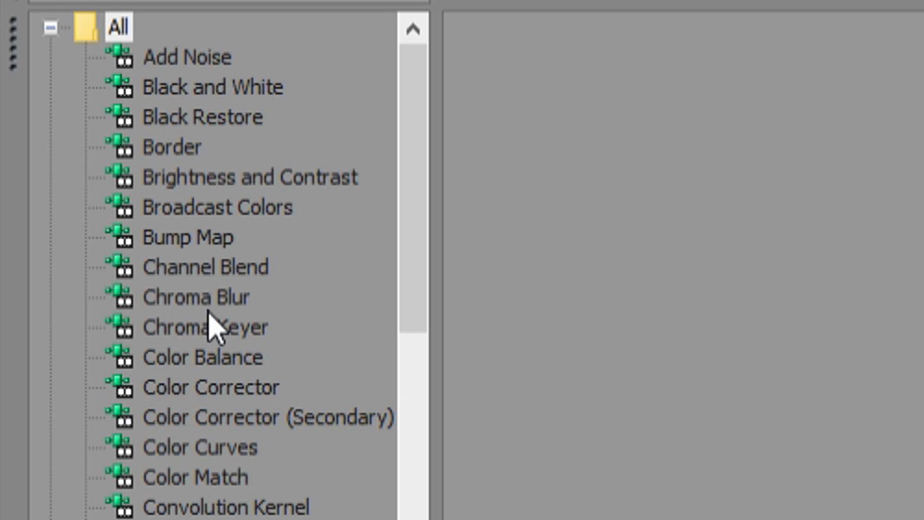
Step: Apply Chroma Keyer to the visualizer clip with pure black (0;0;0) as the key colour
left_click(56, 137)
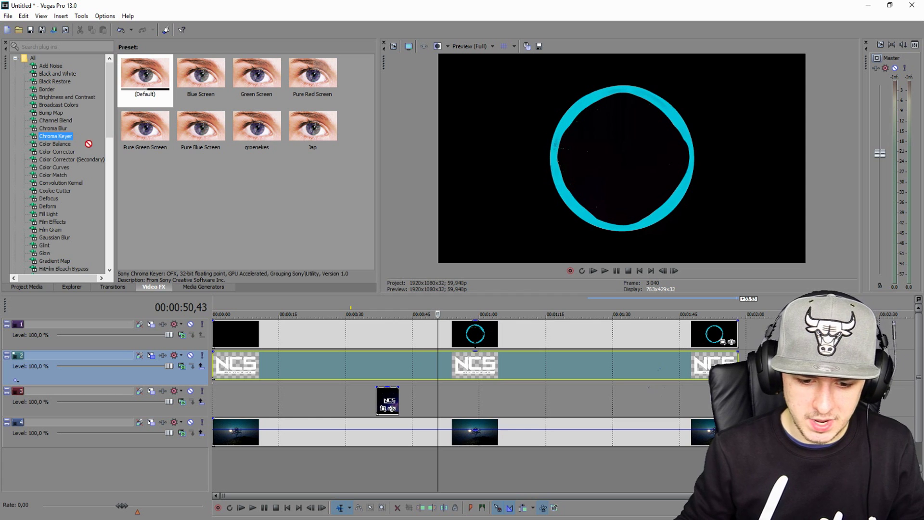
left_click_drag(520, 329, 519, 325)
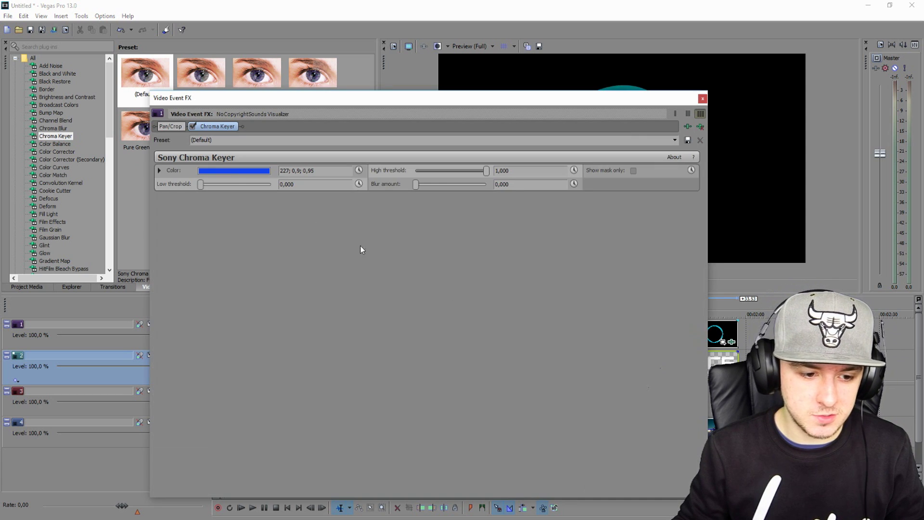
left_click(217, 171)
left_click(221, 218)
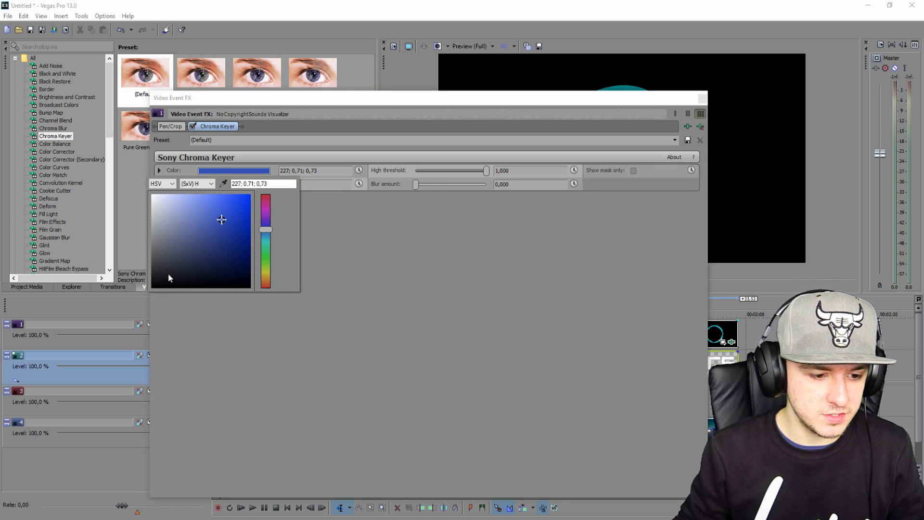
left_click_drag(221, 219, 153, 299)
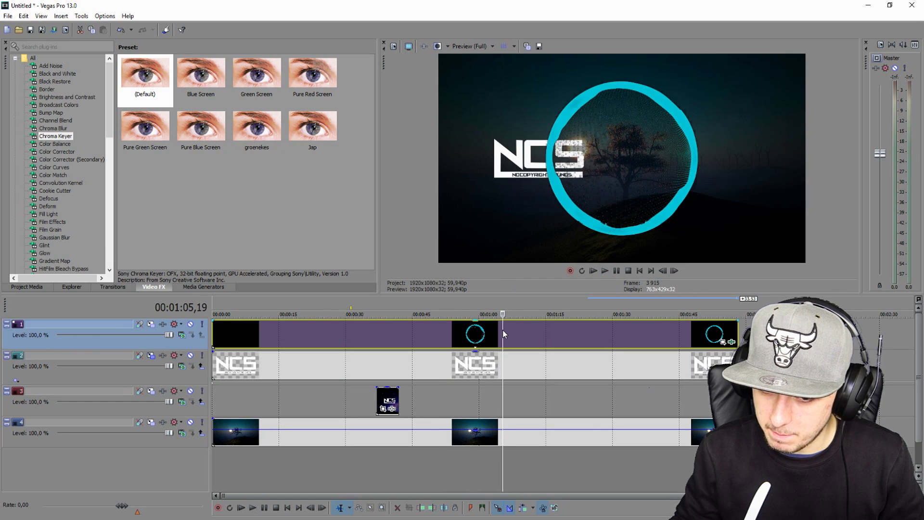
Step: Raise the Chroma Keyer low threshold to 0,354 while previewing at 00:01:11,48
left_click(532, 332)
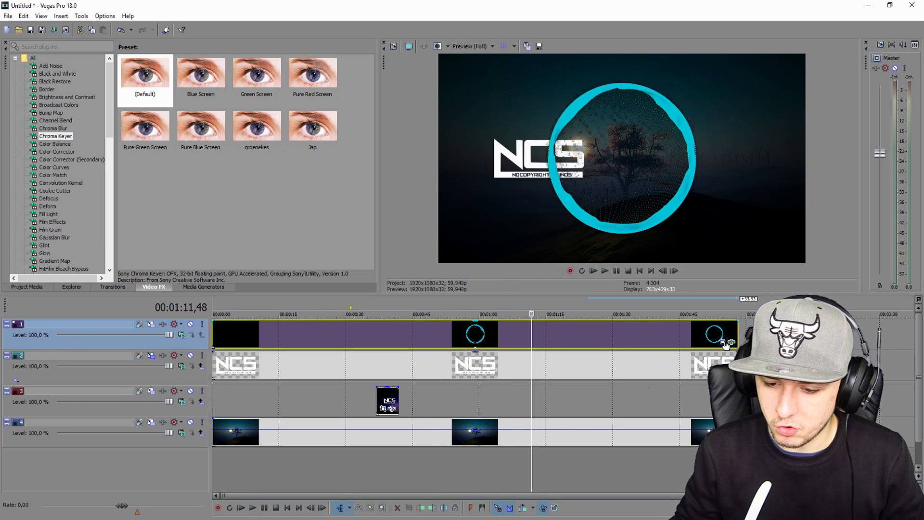
left_click(724, 342)
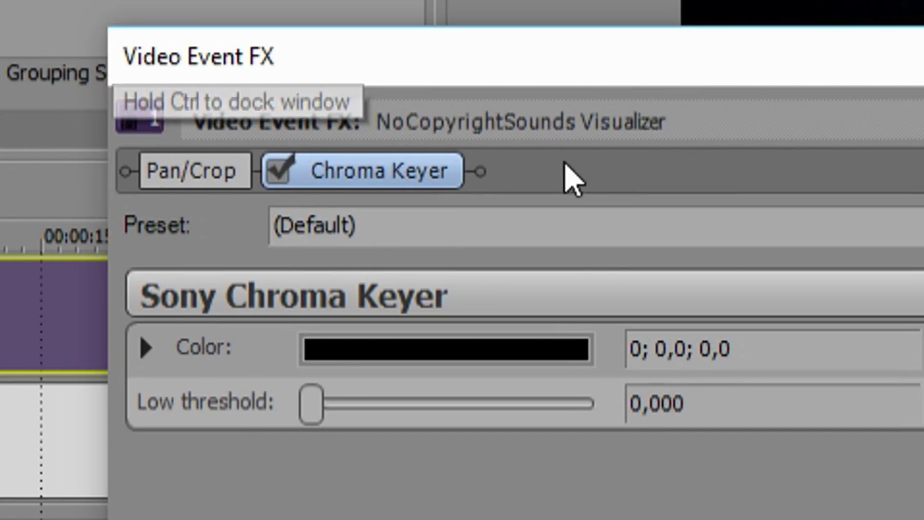
left_click_drag(308, 406, 414, 407)
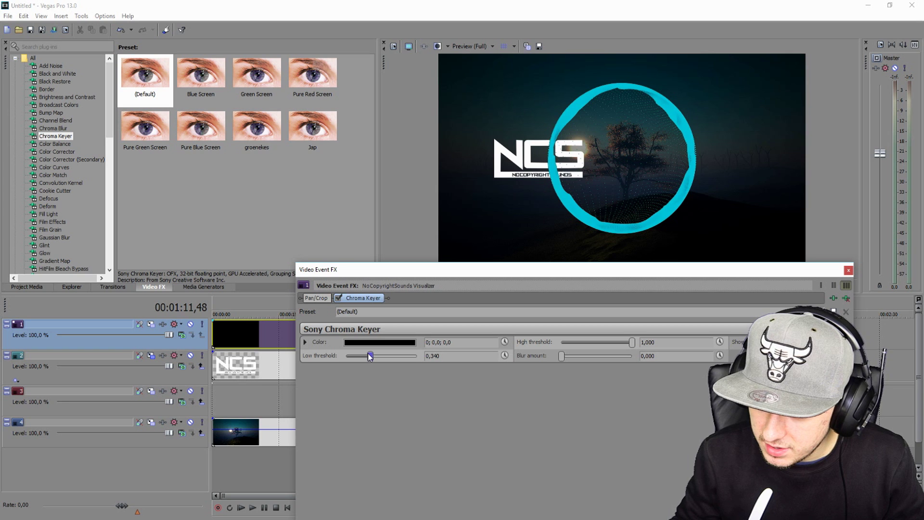
left_click_drag(370, 357, 372, 356)
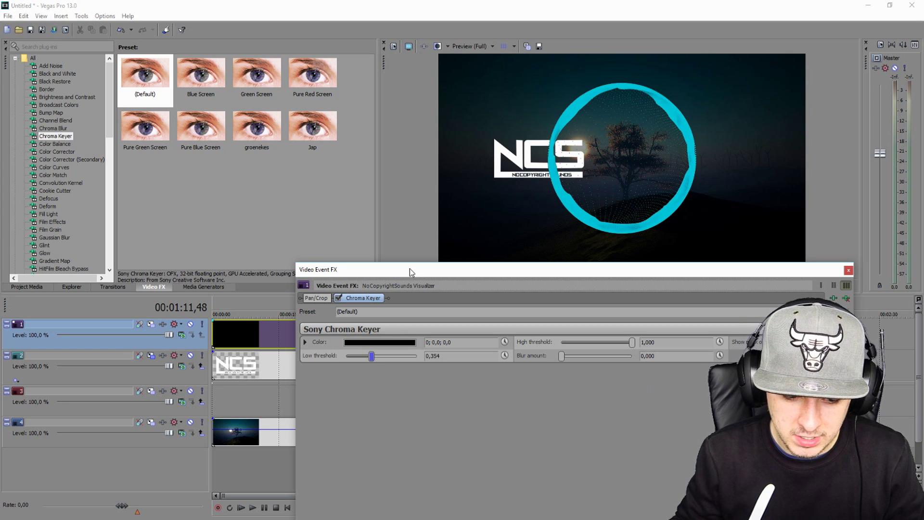
left_click_drag(410, 277, 461, 399)
left_click(640, 270)
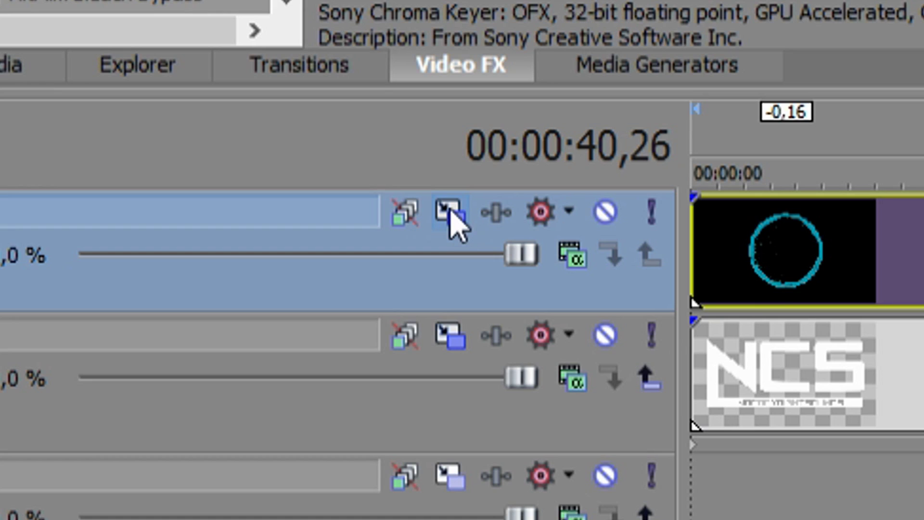
Step: Shrink the visualizer slightly in Track Motion and move it right of the NCS logo
left_click(451, 212)
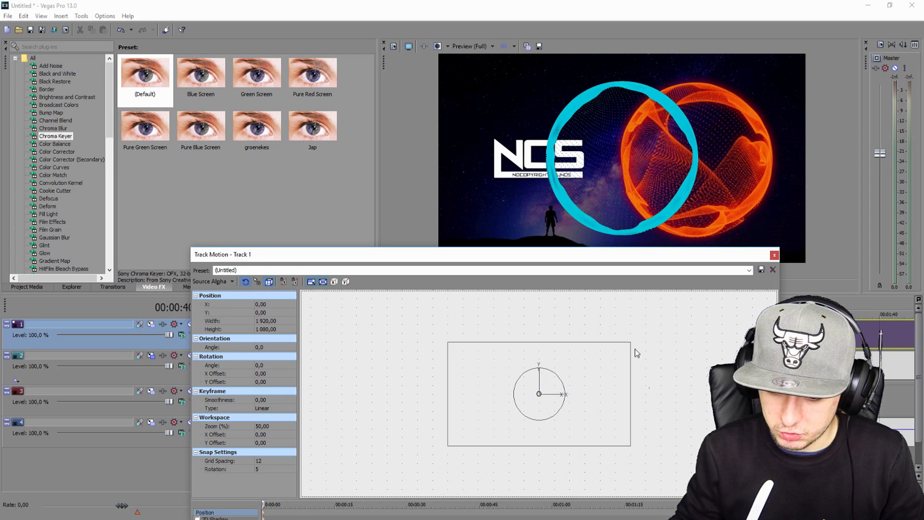
left_click_drag(628, 344, 644, 366)
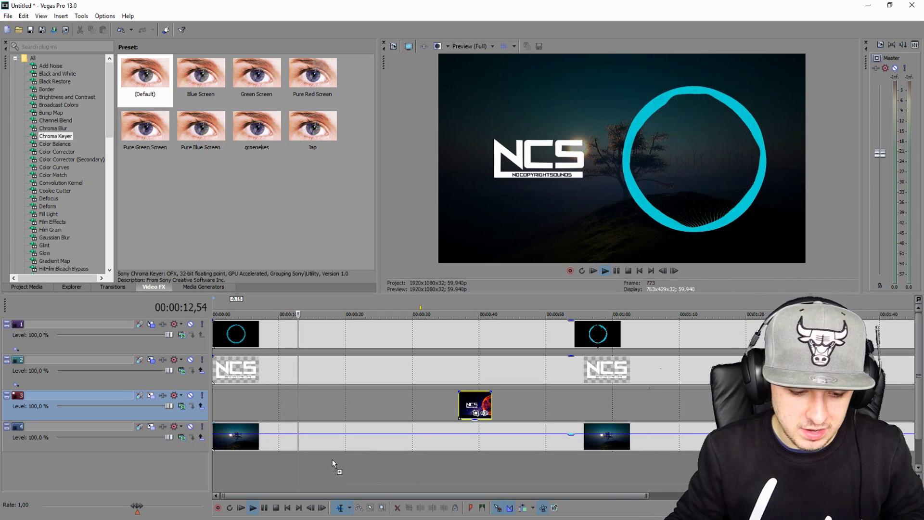
Step: Return to the start and play back the project to review the composite
key("ctrl+z")
key("space")
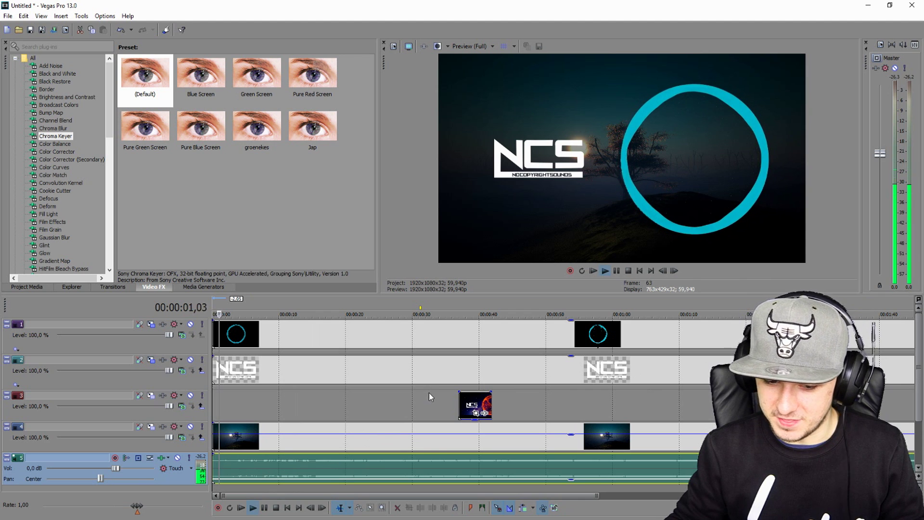
key("space")
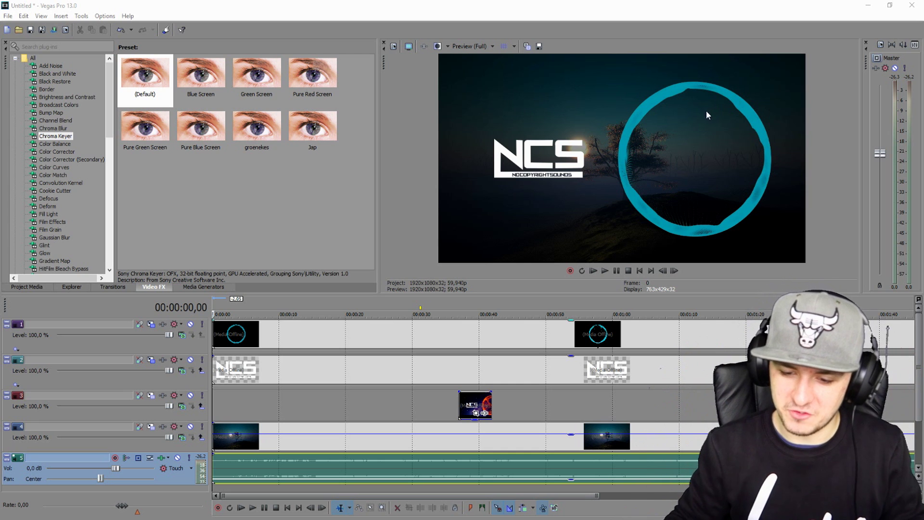
key("space")
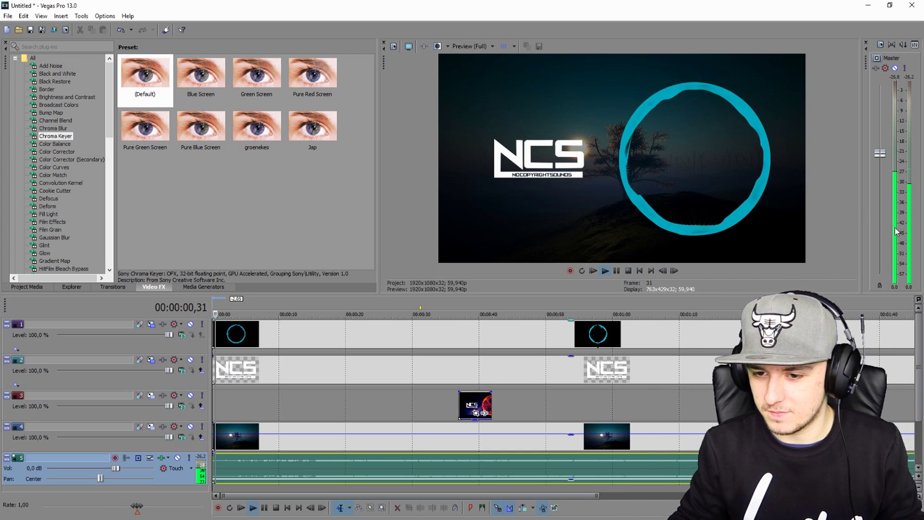